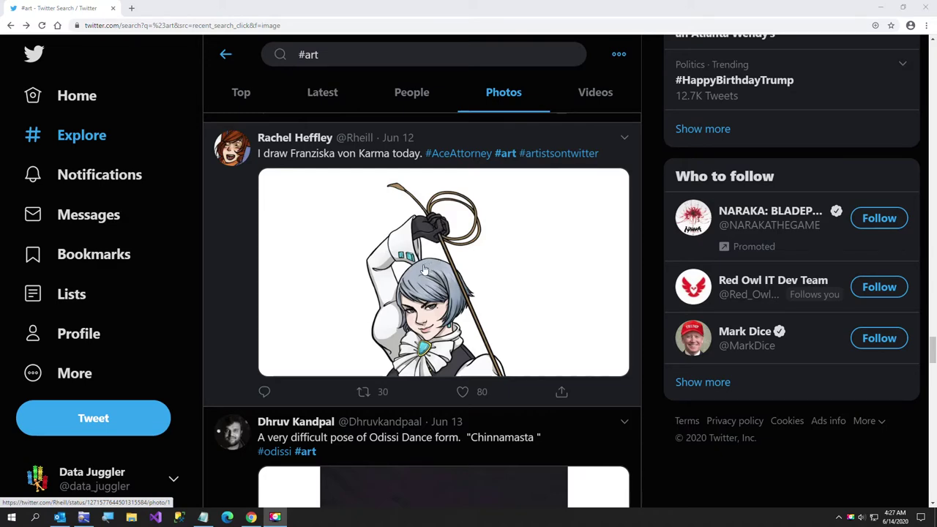
Copy the Franziska von Karma drawing from the #art photo viewer, then minimize the browser
{"action": "left_click", "coordinate": [424, 270]}
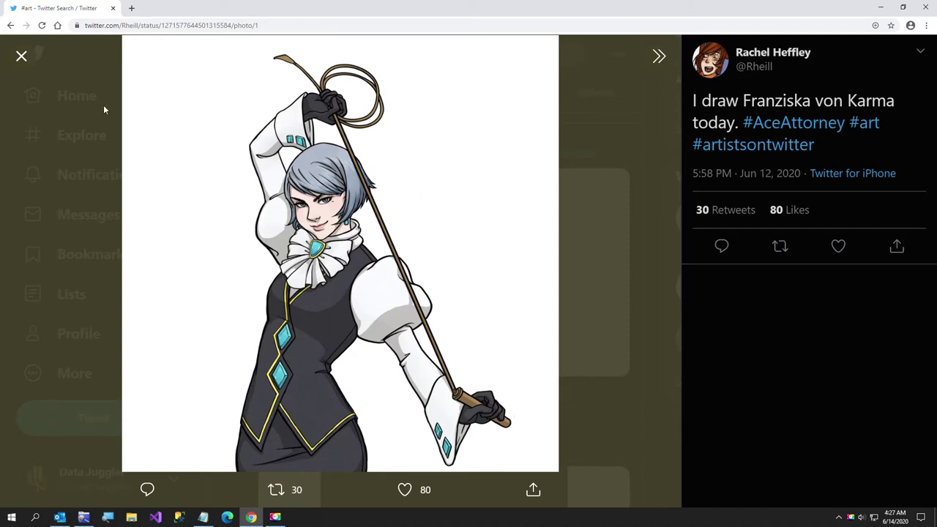
{"action": "right_click", "coordinate": [242, 242]}
{"action": "left_click", "coordinate": [256, 270]}
{"action": "left_click", "coordinate": [21, 55]}
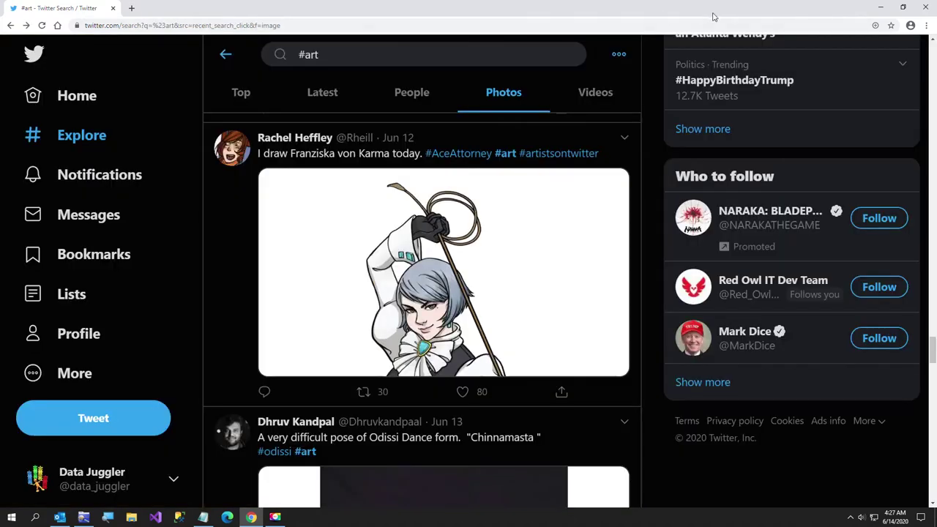
{"action": "left_click", "coordinate": [880, 7]}
Paste the drawing into paint.net on an expanded 2048×2048 canvas and start Save As
{"action": "left_click", "coordinate": [12, 516]}
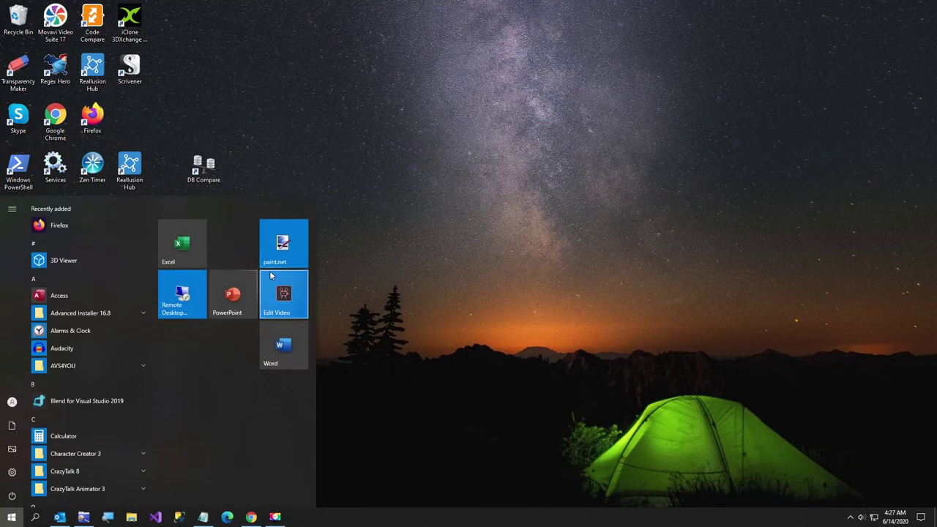
{"action": "left_click", "coordinate": [283, 263]}
{"action": "key", "text": "ctrl+v"}
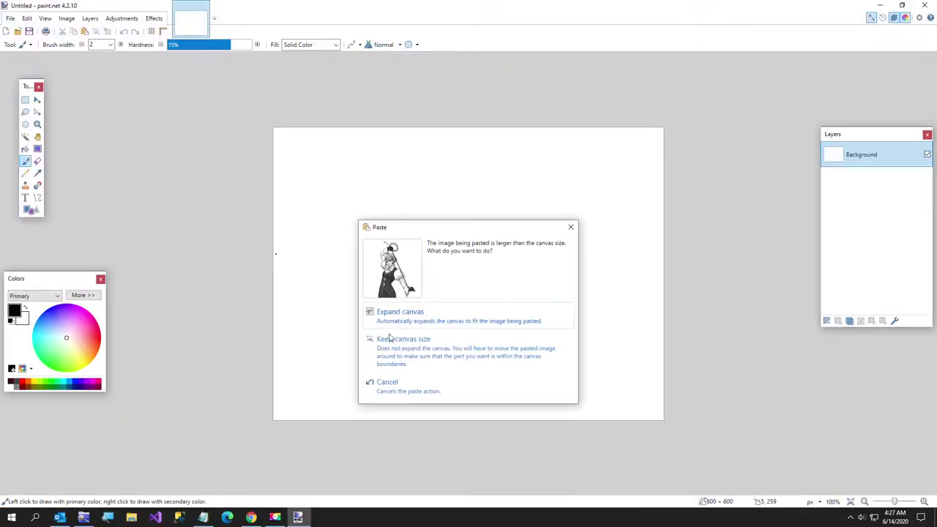
{"action": "left_click", "coordinate": [399, 320]}
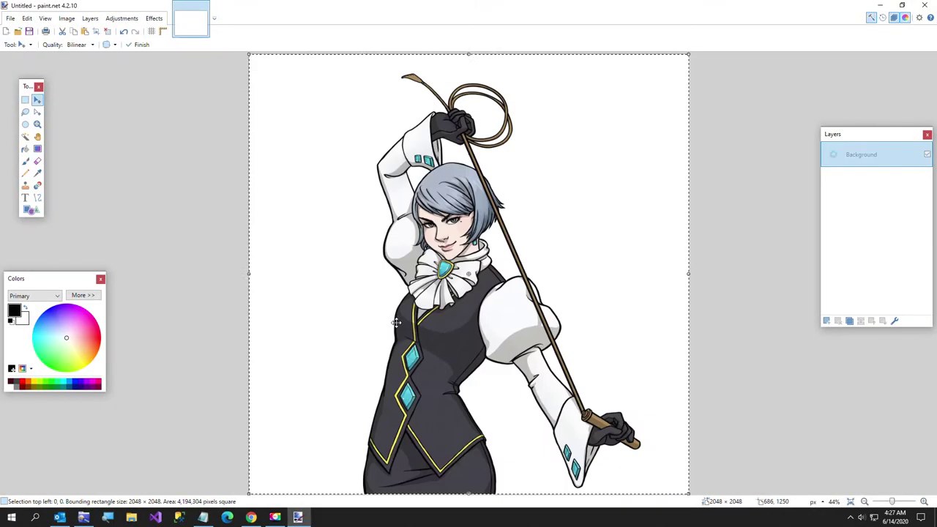
{"action": "left_click", "coordinate": [11, 18]}
{"action": "left_click", "coordinate": [33, 105]}
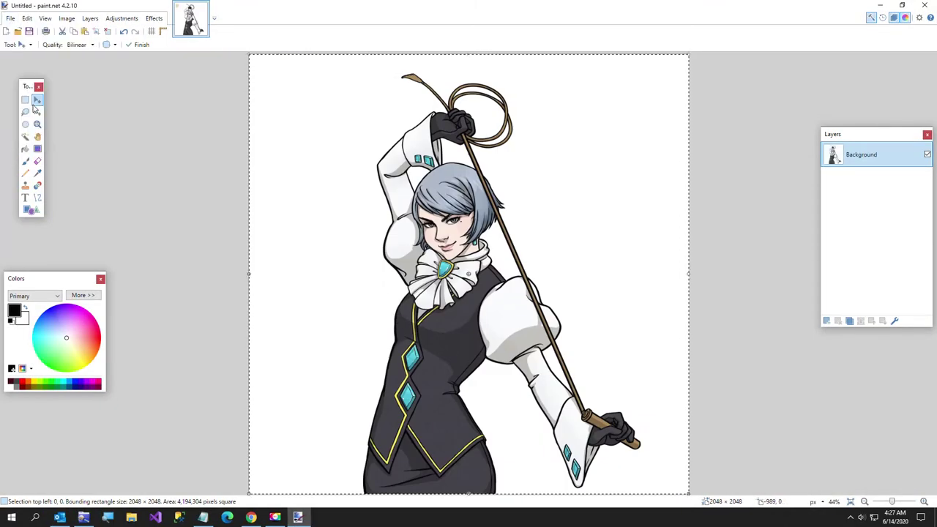
Save the drawing as Franscisca.png in C:\Temp, then minimize paint.net
{"action": "left_click", "coordinate": [160, 24]}
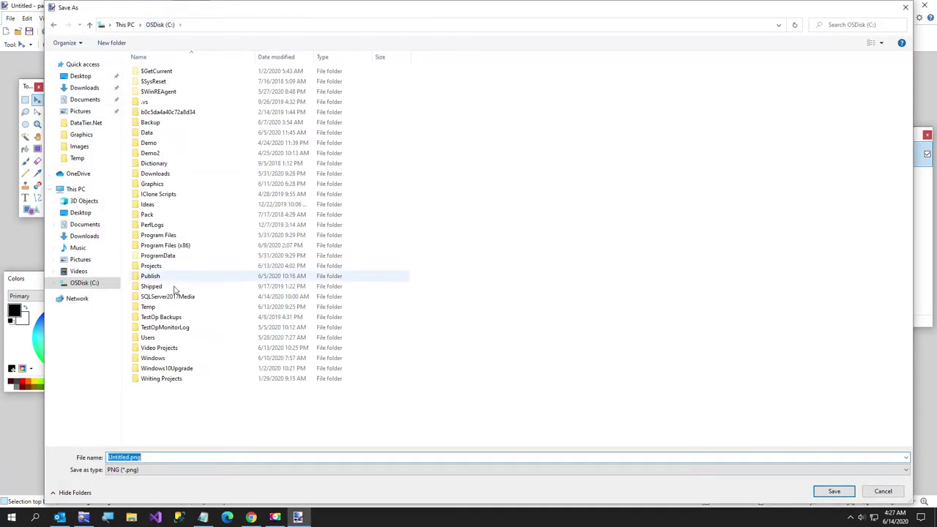
{"action": "double_click", "coordinate": [159, 307]}
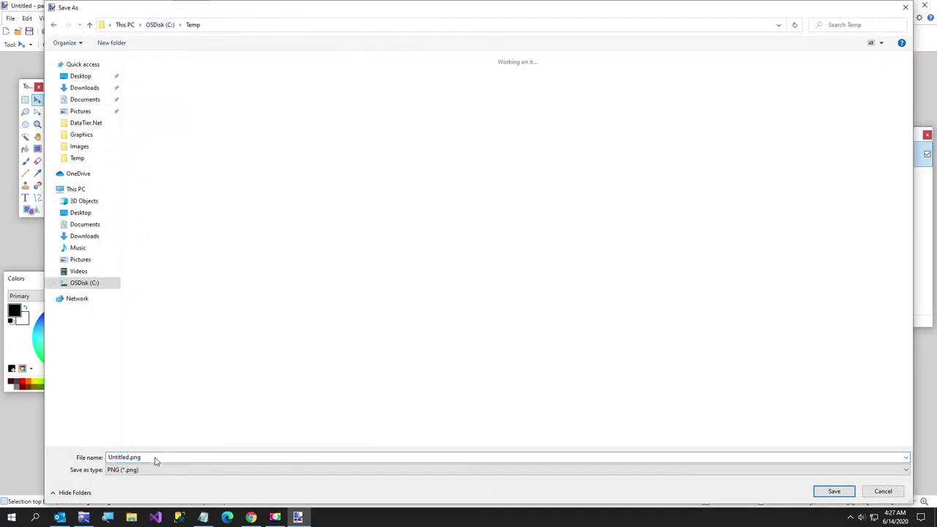
{"action": "double_click", "coordinate": [155, 457]}
{"action": "type", "text": "Fran"}
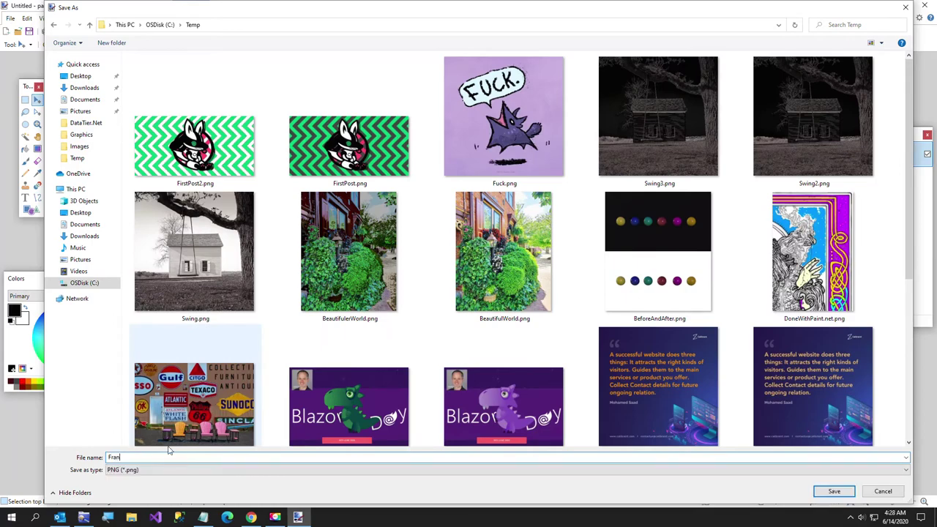
{"action": "type", "text": "scisca"}
{"action": "key", "text": "Return"}
{"action": "key", "text": "Return"}
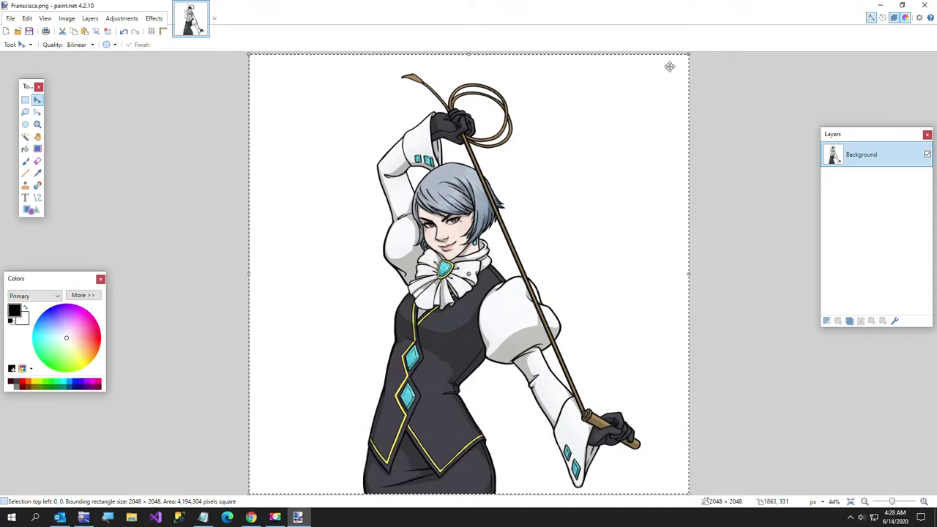
{"action": "left_click", "coordinate": [878, 6]}
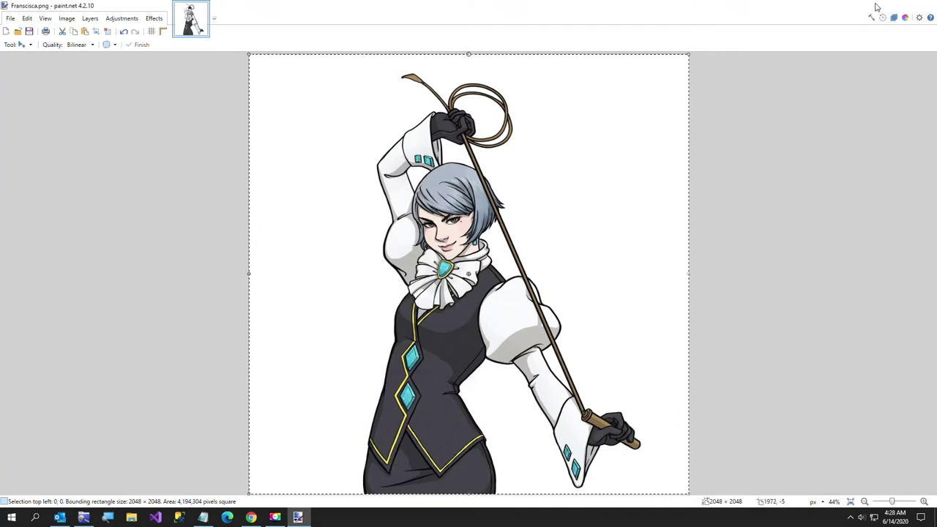
Open a new Chrome window and go to pixeldatabase.net
{"action": "right_click", "coordinate": [252, 517]}
{"action": "left_click", "coordinate": [250, 465]}
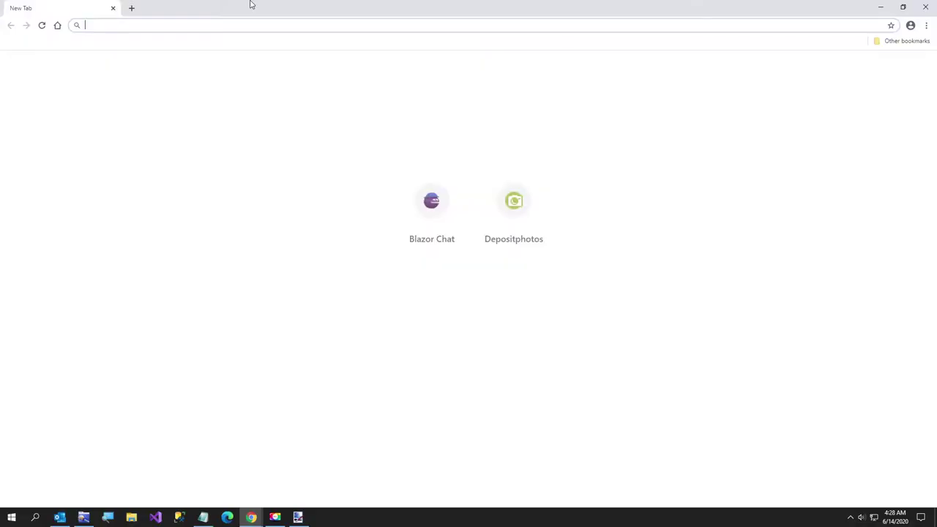
{"action": "type", "text": "pixeldatabase.net"}
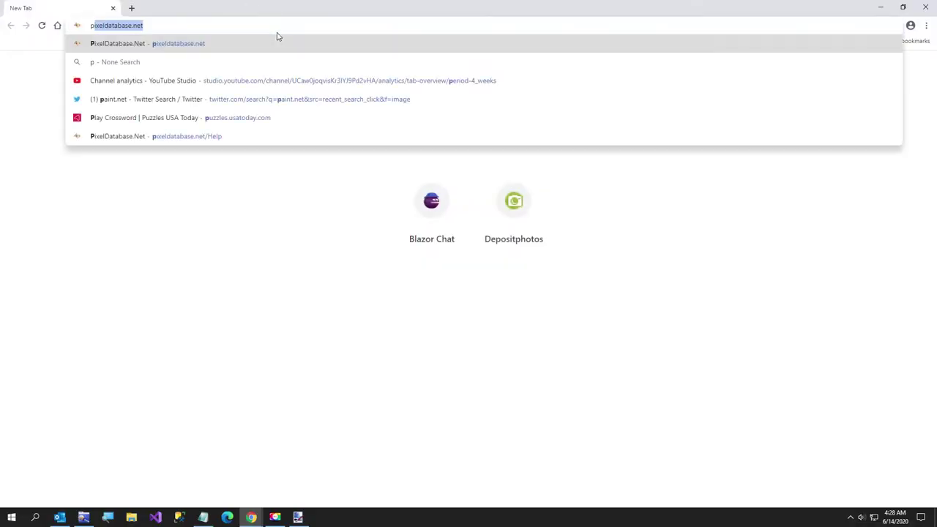
{"action": "key", "text": "Return"}
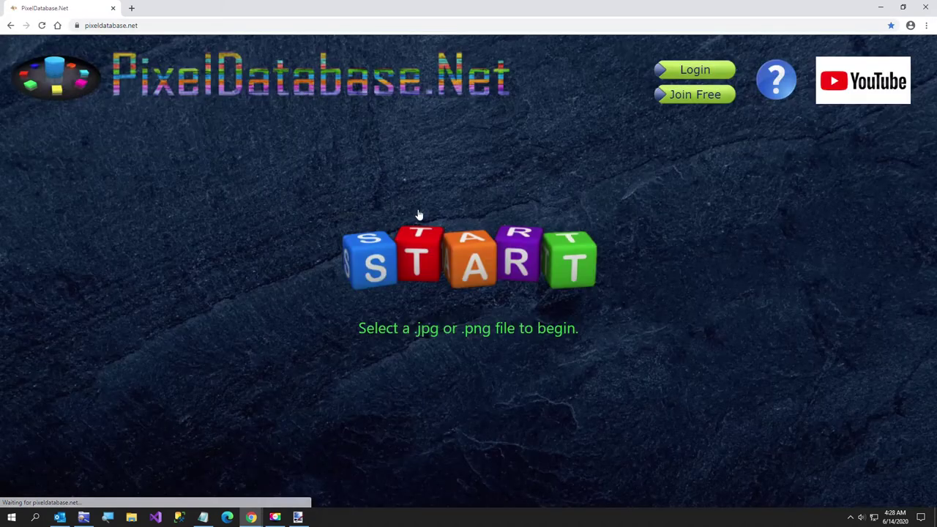
Load C:\Temp\Franscisca.png into the editor, giving 4,194,304 pixels loaded
{"action": "left_click", "coordinate": [411, 257]}
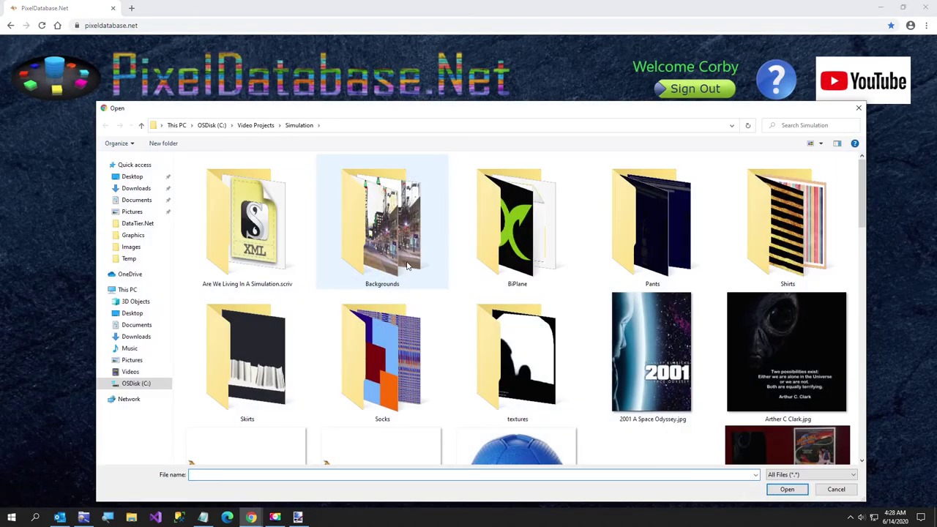
{"action": "left_click", "coordinate": [211, 125]}
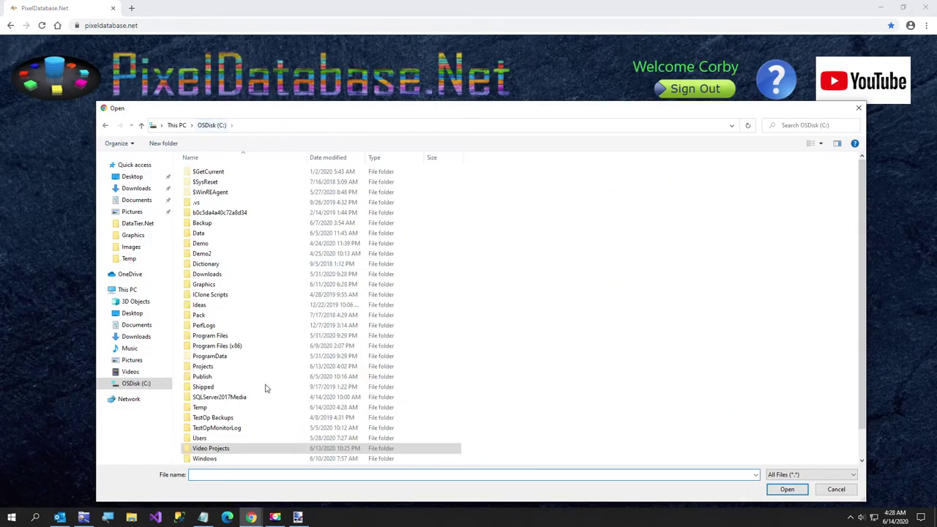
{"action": "scroll", "coordinate": [249, 388], "scroll_direction": "down", "scroll_amount": 1}
{"action": "left_click", "coordinate": [200, 377]}
{"action": "double_click", "coordinate": [200, 377]}
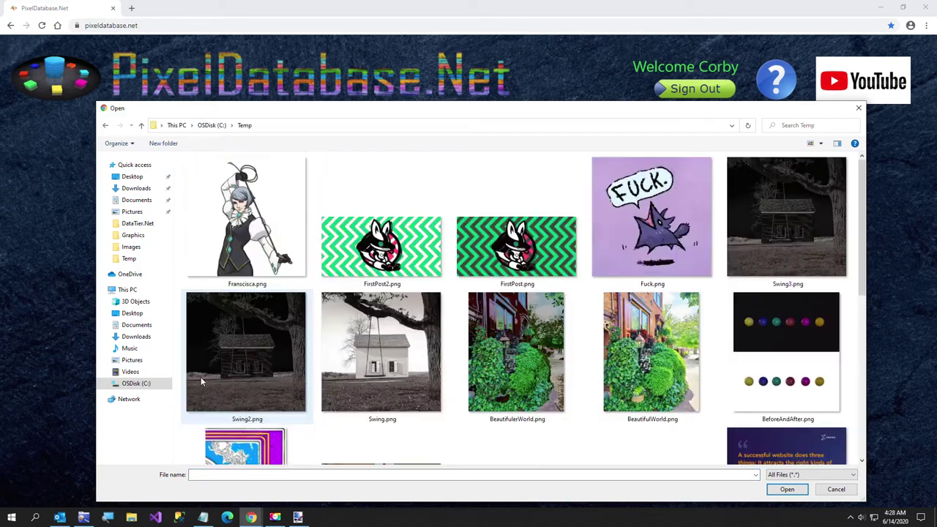
{"action": "left_click", "coordinate": [201, 377]}
{"action": "double_click", "coordinate": [205, 223]}
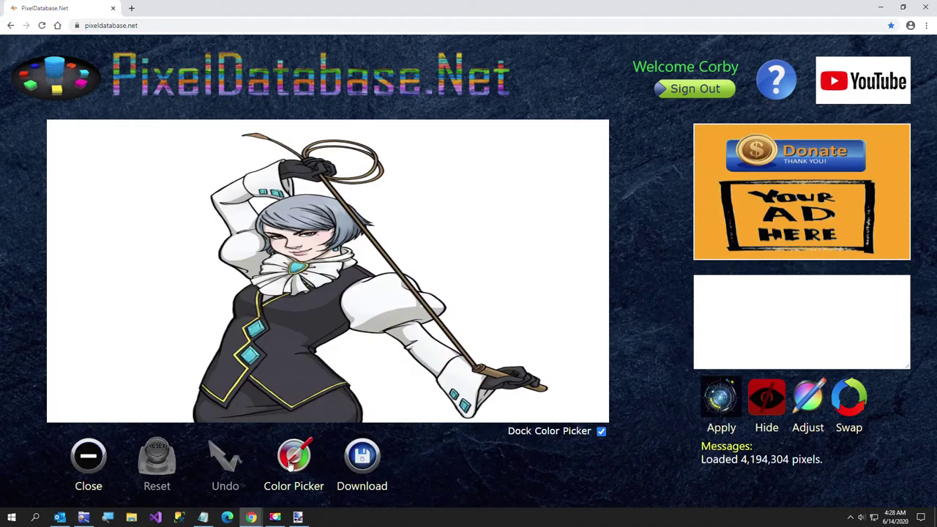
Turn on Color Picker and sample the brown whip (about 126/103/71), vest and sleeve colours
{"action": "left_click", "coordinate": [291, 466]}
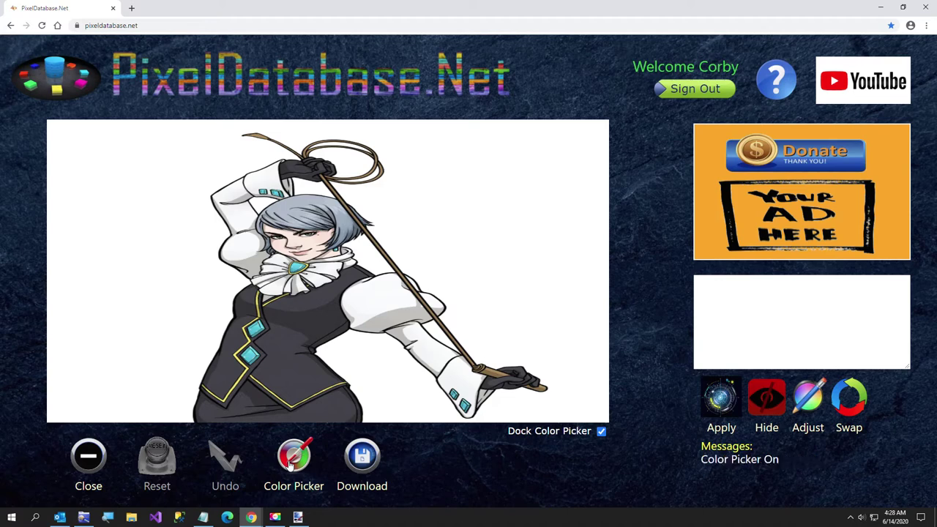
{"action": "left_click", "coordinate": [392, 269]}
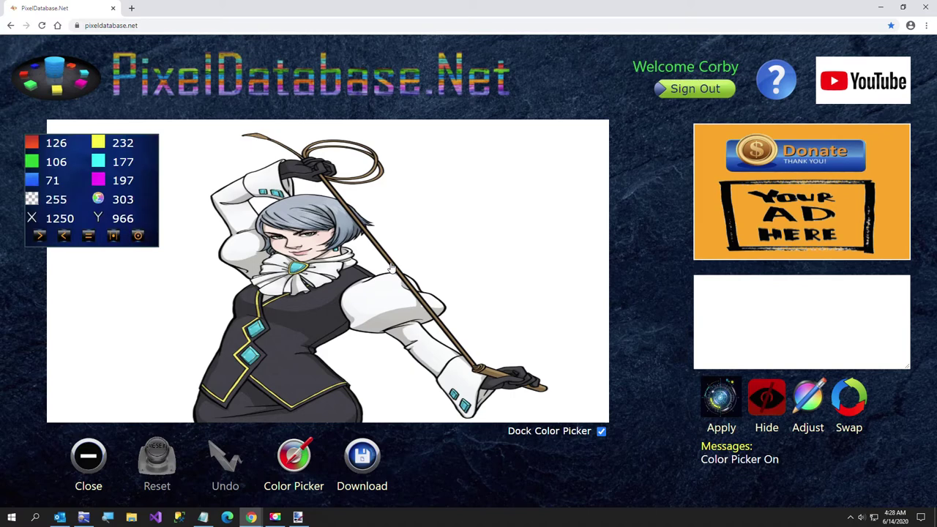
{"action": "left_click", "coordinate": [379, 181]}
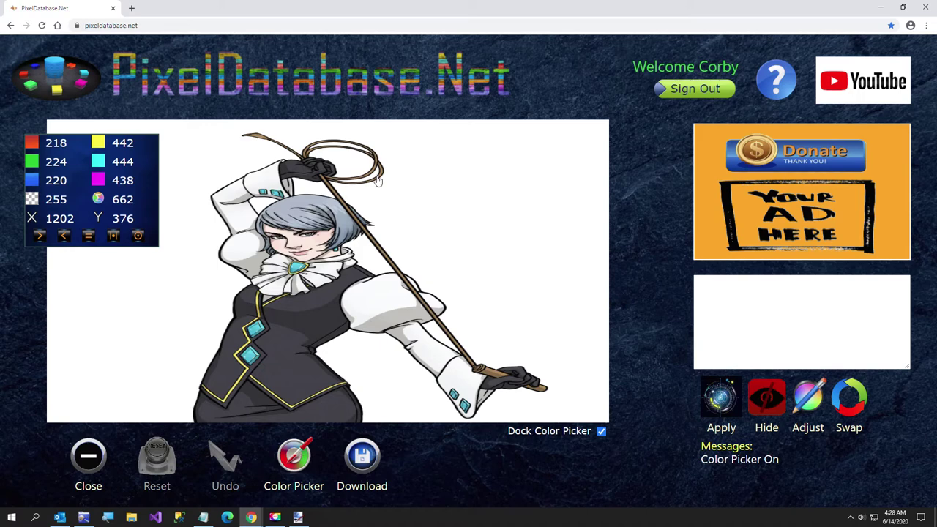
{"action": "left_click", "coordinate": [300, 165]}
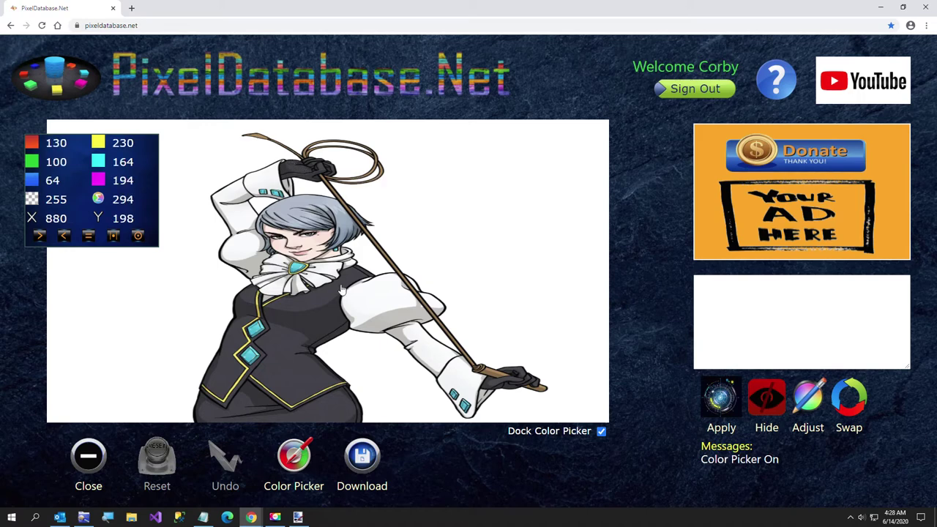
{"action": "left_click", "coordinate": [341, 290]}
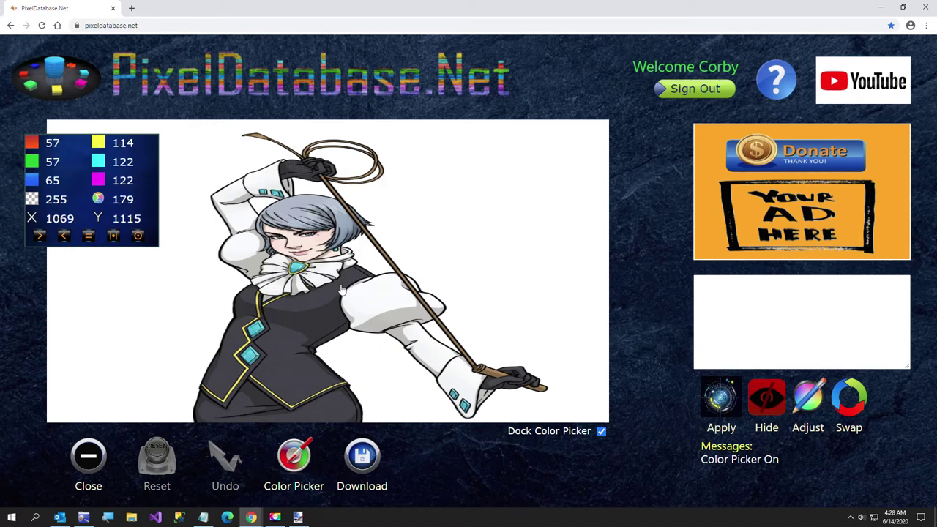
{"action": "left_click", "coordinate": [401, 319]}
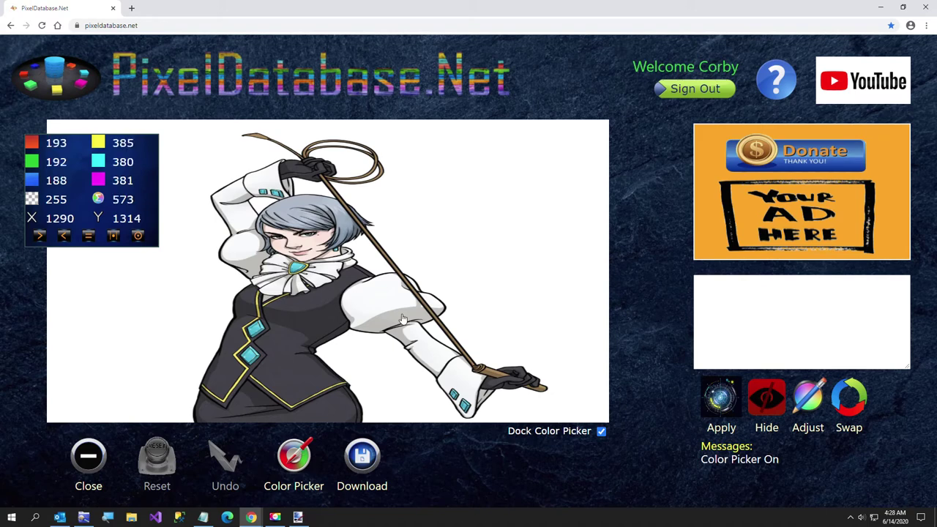
Sample the white background, more whip points, and the dark glove area
{"action": "right_click", "coordinate": [456, 347]}
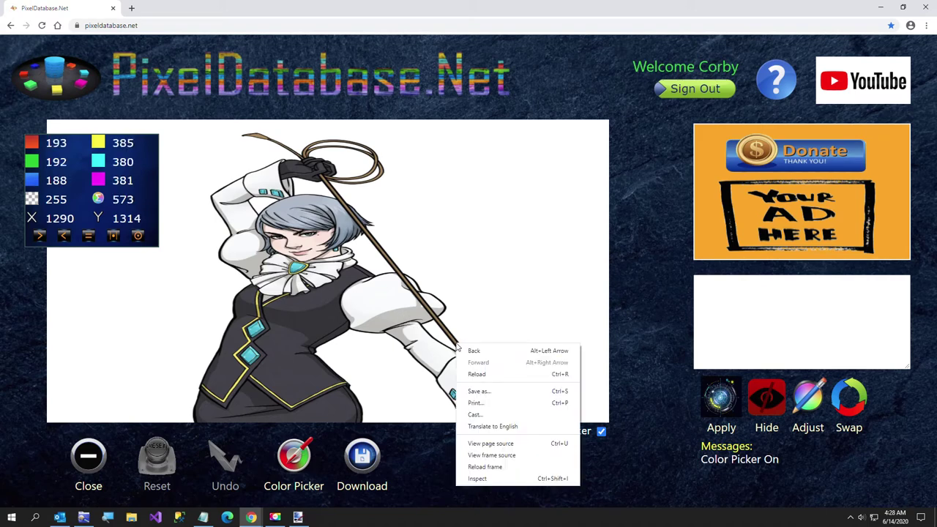
{"action": "left_click", "coordinate": [469, 288]}
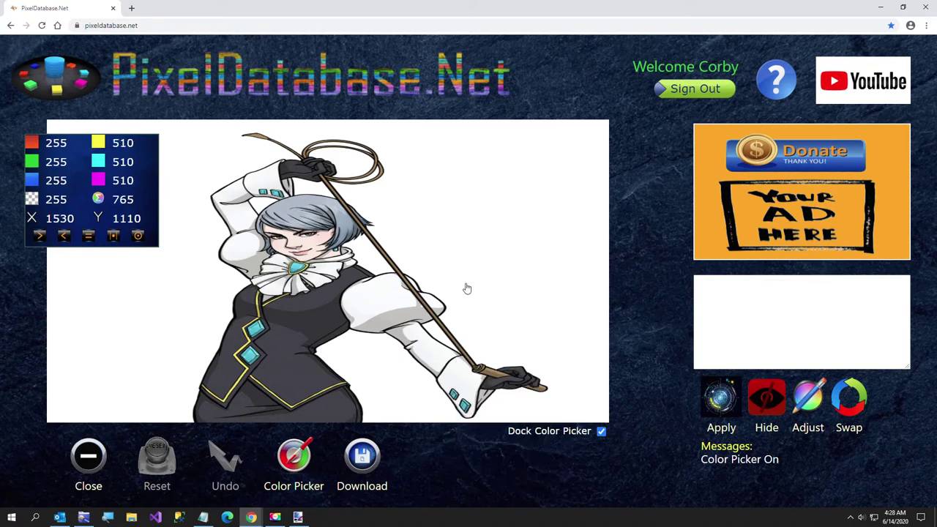
{"action": "left_click", "coordinate": [343, 207]}
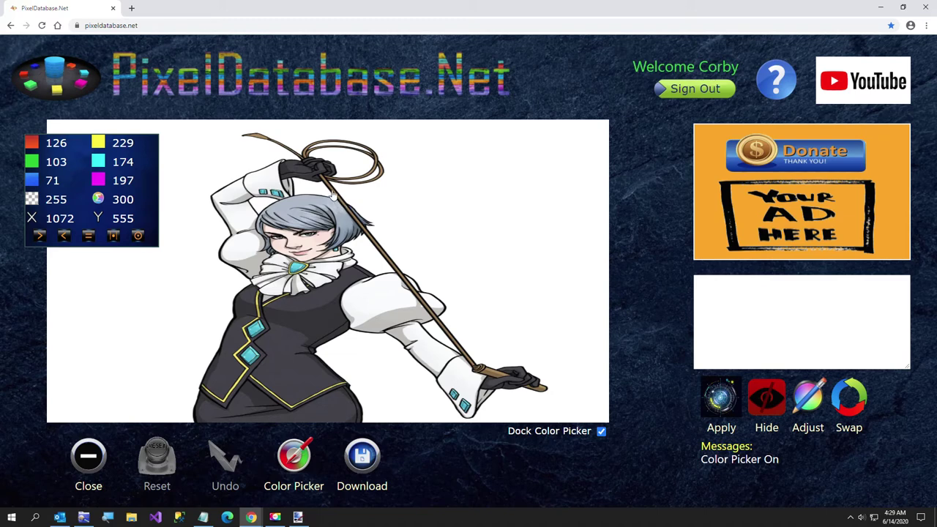
{"action": "left_click", "coordinate": [333, 196]}
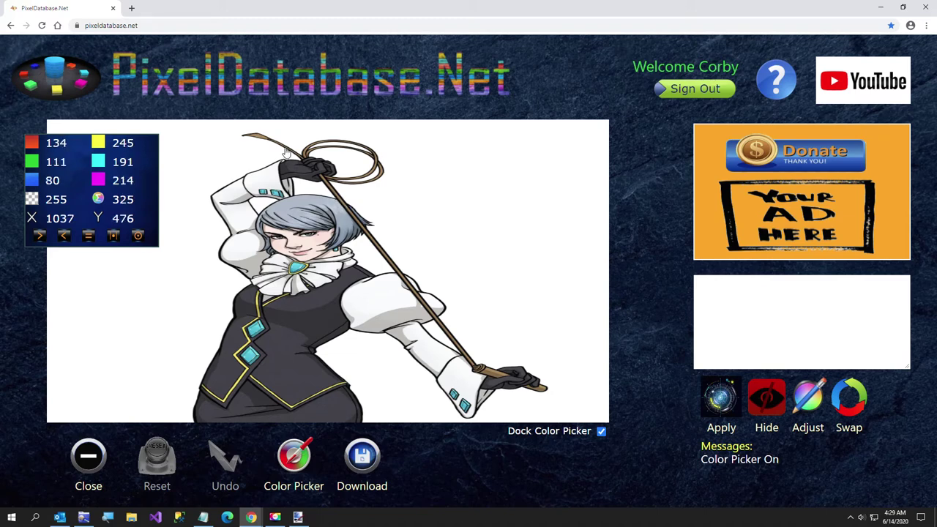
{"action": "left_click", "coordinate": [286, 150]}
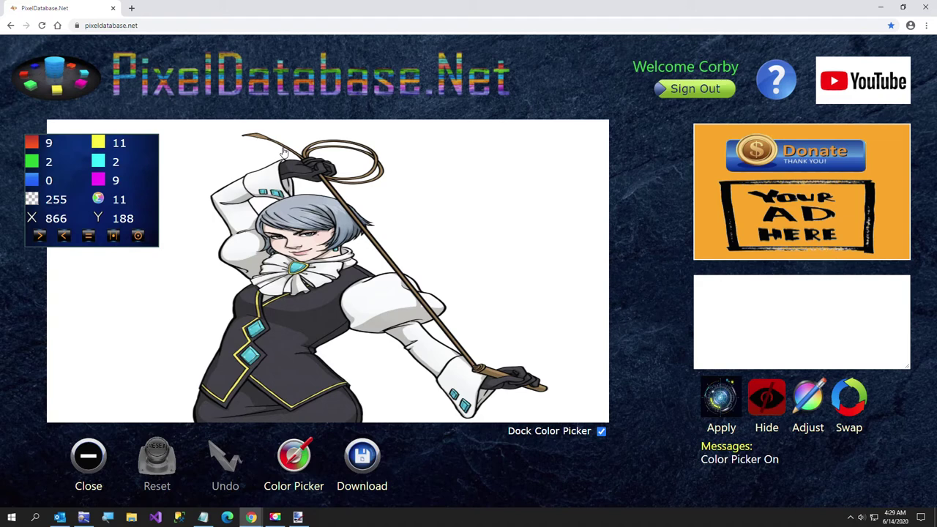
{"action": "left_click", "coordinate": [288, 156]}
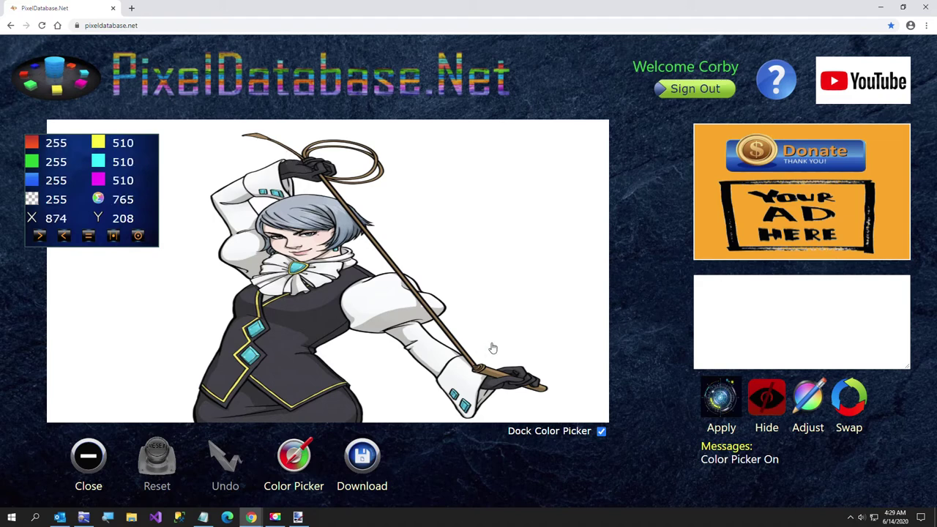
Write the query 'Update / Set Adjust Blue 100 / Where MinMaxDifference > 20'
{"action": "left_click", "coordinate": [734, 338]}
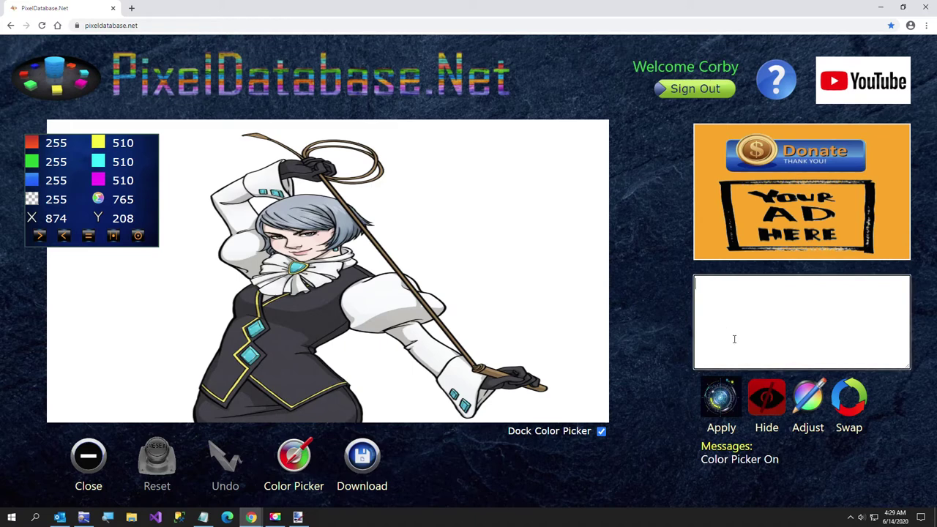
{"action": "type", "text": "UPdate"}
{"action": "key", "text": "BackSpace"}
{"action": "key", "text": "BackSpace"}
{"action": "key", "text": "BackSpace"}
{"action": "key", "text": "BackSpace"}
{"action": "key", "text": "BackSpace"}
{"action": "type", "text": "pdate"}
{"action": "key", "text": "Return"}
{"action": "type", "text": "Set Swap Blue Red"}
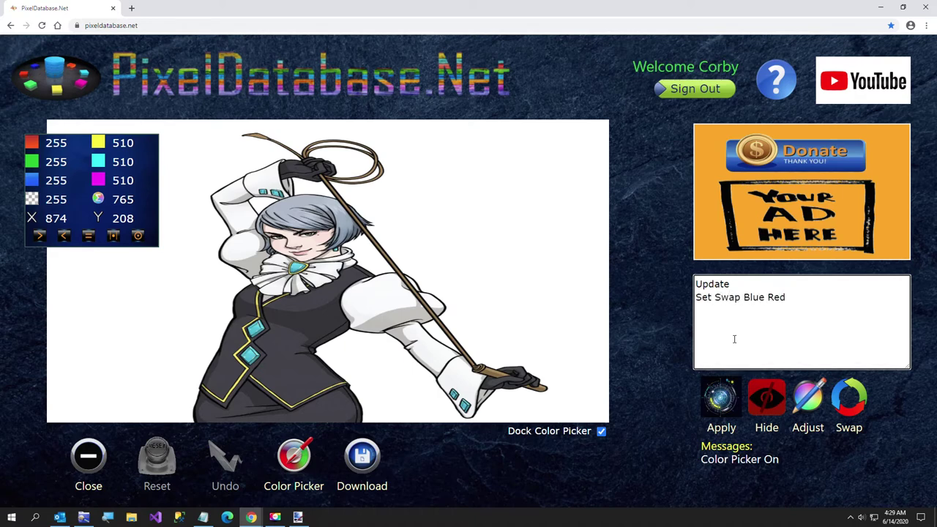
{"action": "key", "text": "BackSpace"}
{"action": "key", "text": "BackSpace"}
{"action": "key", "text": "BackSpace"}
{"action": "key", "text": "BackSpace"}
{"action": "key", "text": "BackSpace"}
{"action": "key", "text": "BackSpace"}
{"action": "key", "text": "BackSpace"}
{"action": "key", "text": "BackSpace"}
{"action": "key", "text": "BackSpace"}
{"action": "key", "text": "BackSpace"}
{"action": "key", "text": "BackSpace"}
{"action": "key", "text": "BackSpace"}
{"action": "type", "text": "Adjust Blue 1"}
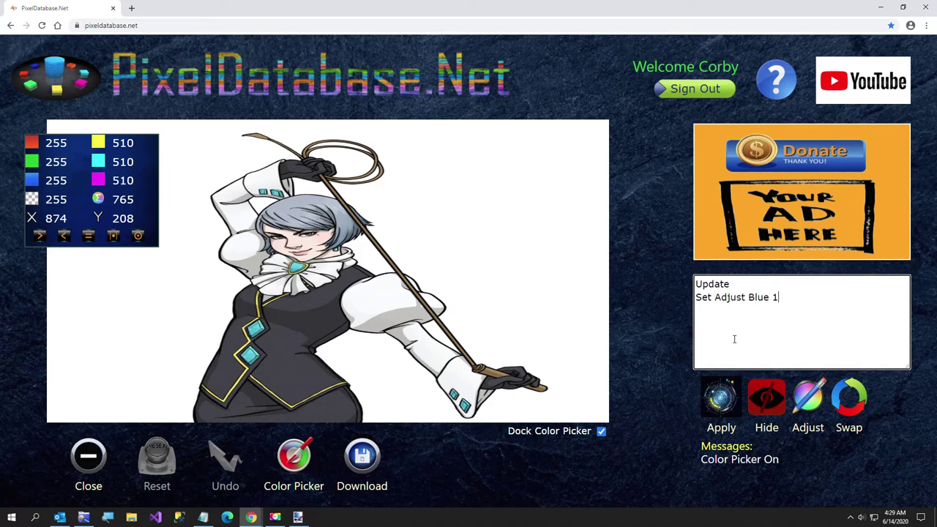
{"action": "type", "text": "00"}
{"action": "key", "text": "Return"}
{"action": "type", "text": "Wh"}
{"action": "type", "text": "ere "}
{"action": "type", "text": "Tota"}
{"action": "key", "text": "BackSpace"}
{"action": "key", "text": "BackSpace"}
{"action": "key", "text": "BackSpace"}
{"action": "type", "text": "MinMaxDifference"}
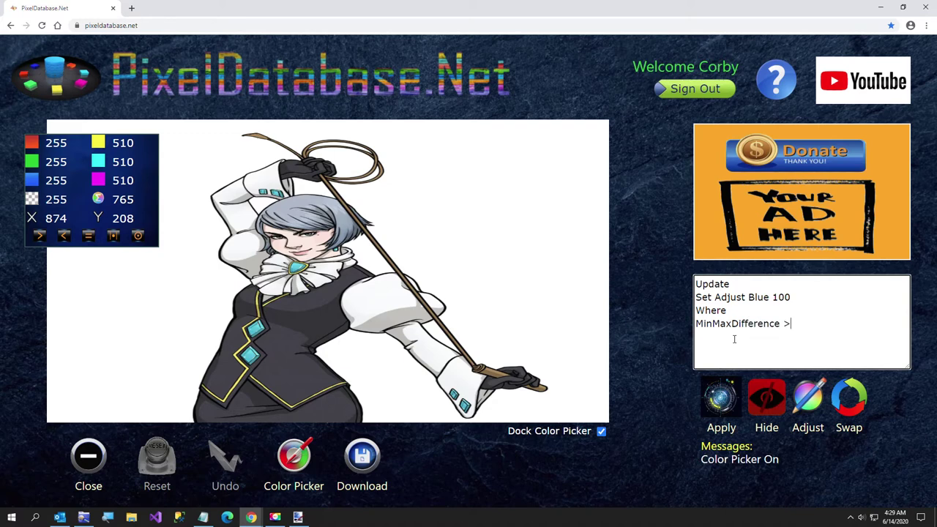
{"action": "type", "text": " > 20"}
Sample whip, vest, sleeve and glove colours, then apply the update, tinting 160,948 pixels blue
{"action": "left_click", "coordinate": [483, 368]}
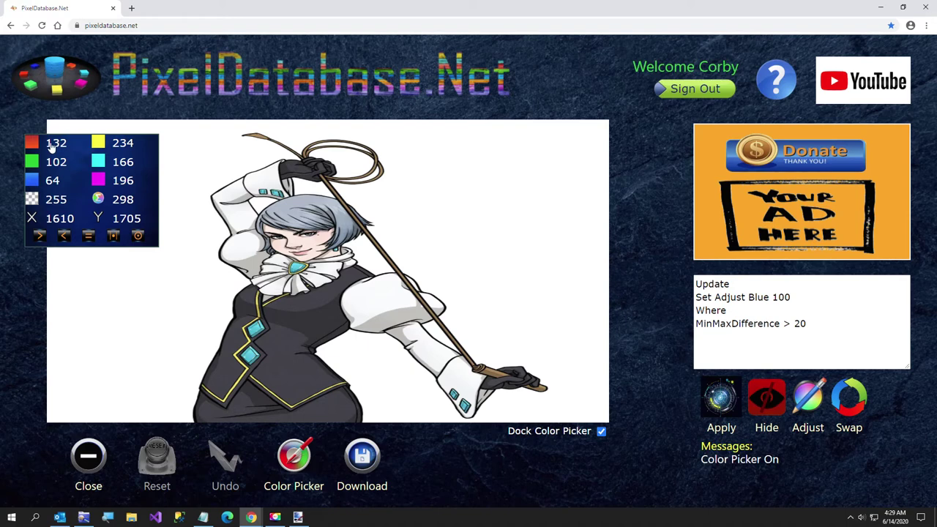
{"action": "left_click", "coordinate": [326, 332]}
{"action": "left_click", "coordinate": [372, 311]}
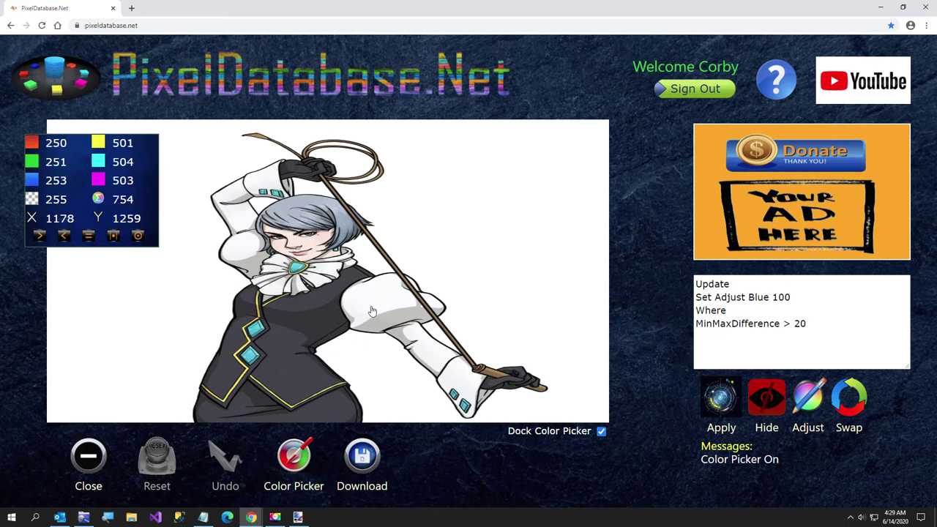
{"action": "left_click", "coordinate": [496, 387]}
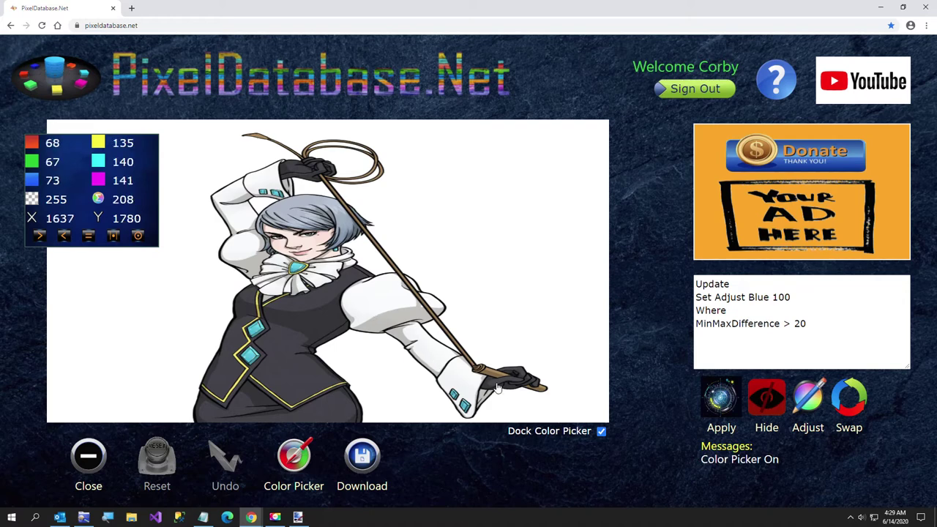
{"action": "left_click", "coordinate": [720, 399]}
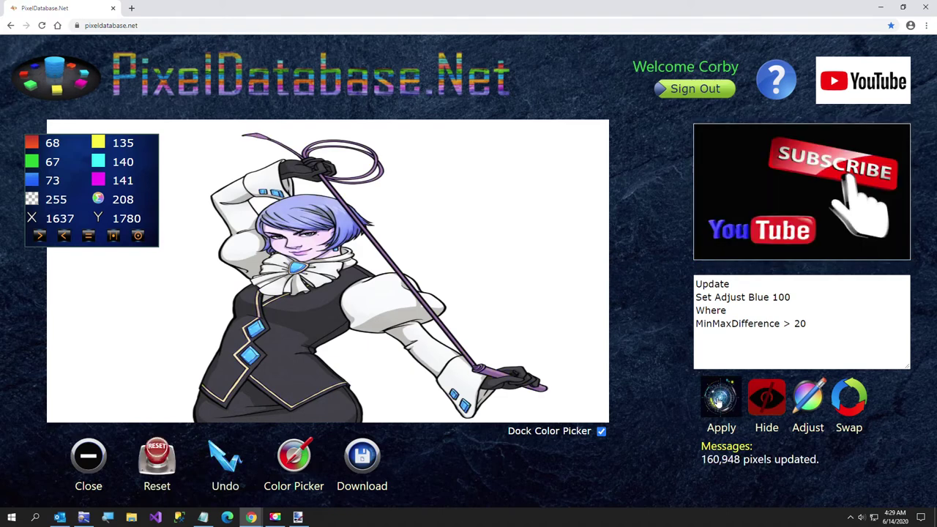
{"action": "left_click", "coordinate": [224, 458]}
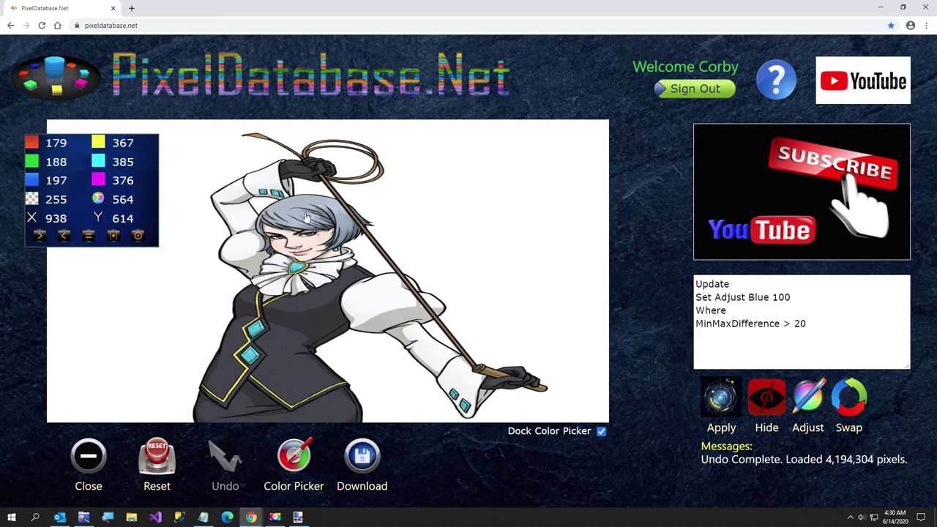
Add the condition Blue < 125 and reapply, tinting 56,463 pixels purple-blue
{"action": "left_click", "coordinate": [832, 314]}
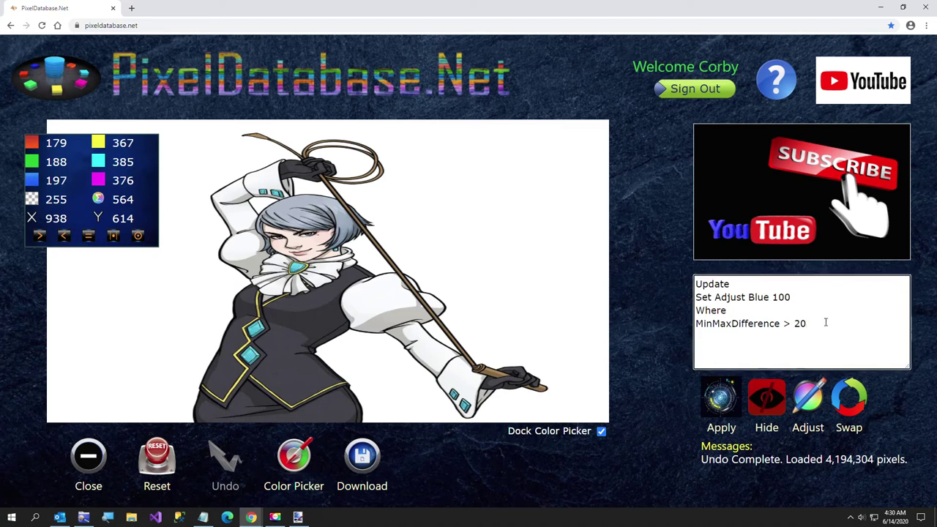
{"action": "type", "text": "Blue 125"}
{"action": "left_click", "coordinate": [716, 400]}
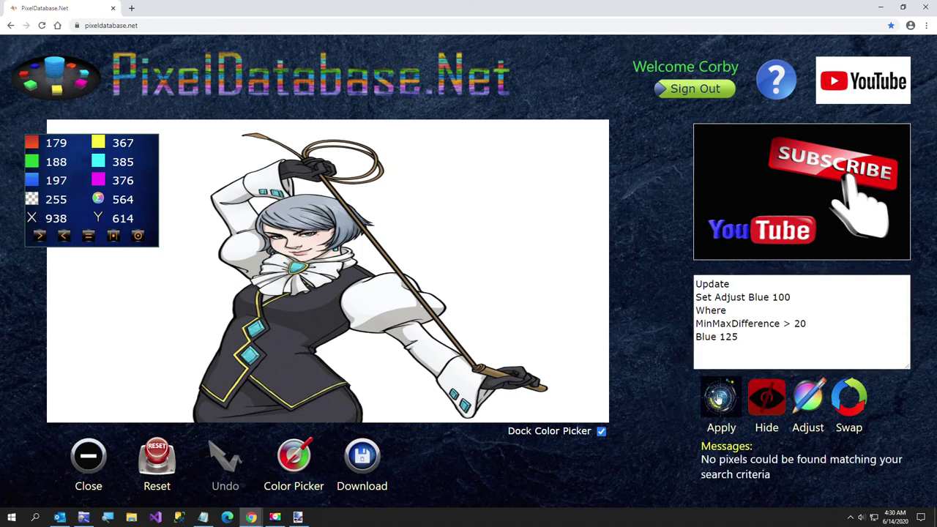
{"action": "left_click", "coordinate": [719, 337]}
{"action": "type", "text": "<"}
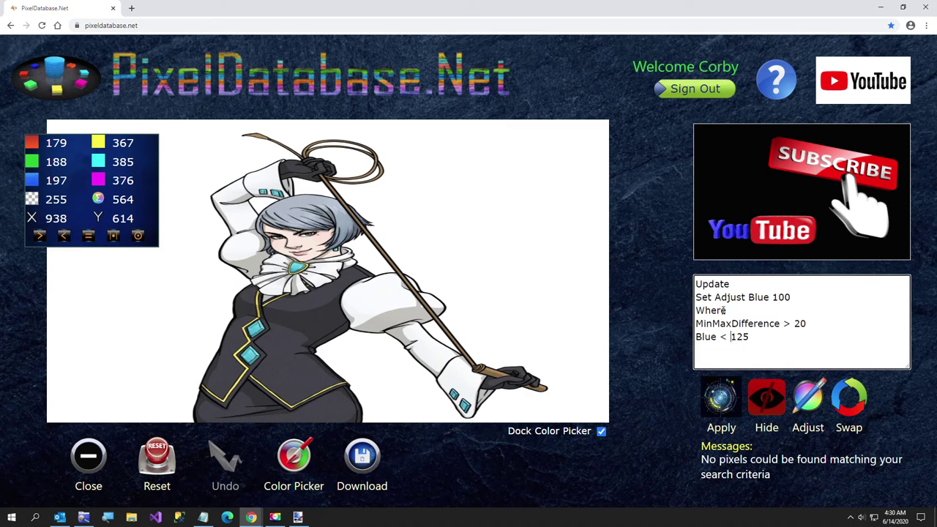
{"action": "left_click", "coordinate": [717, 400]}
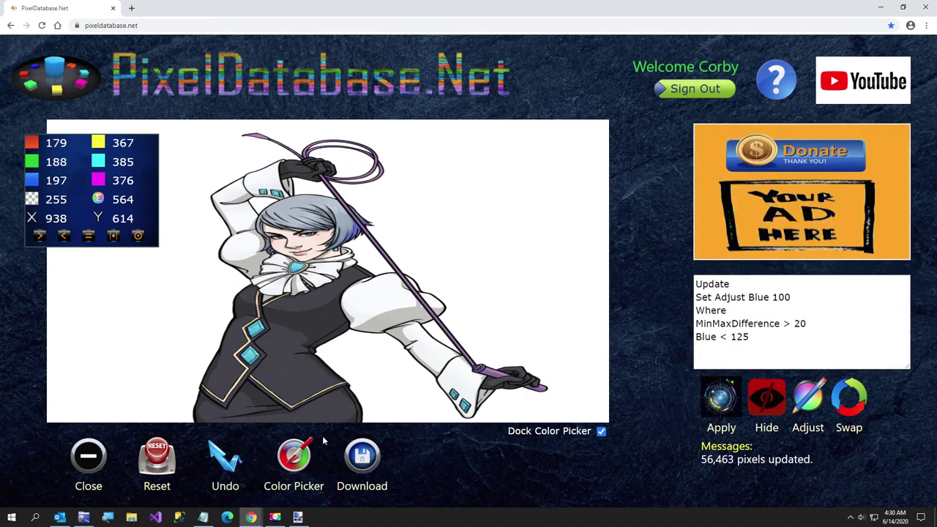
Undo, lower the condition to Blue < 100 and reapply, recolouring 45,564 whip pixels
{"action": "left_click", "coordinate": [227, 460]}
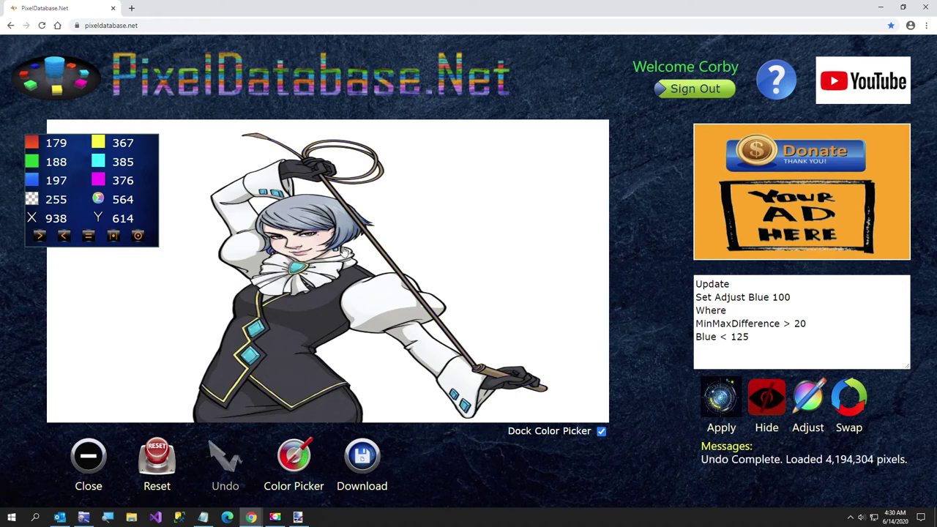
{"action": "left_click", "coordinate": [352, 239]}
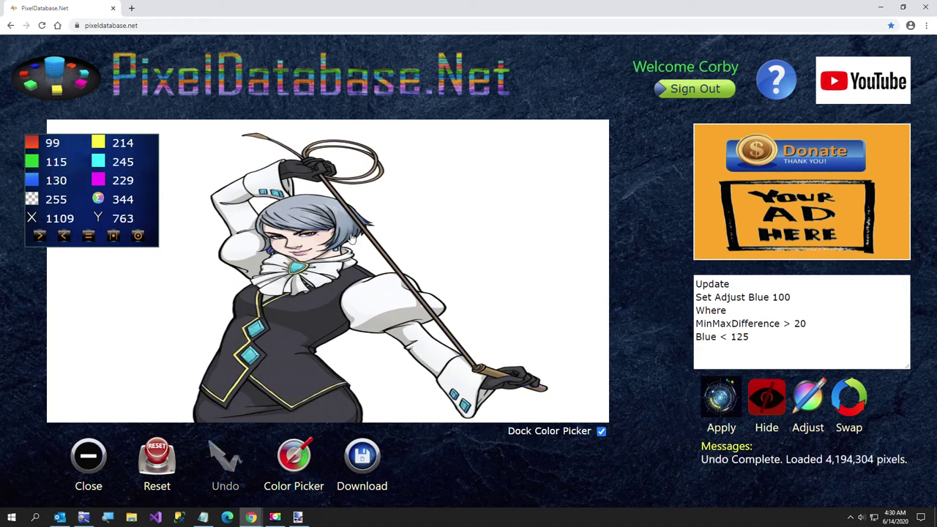
{"action": "double_click", "coordinate": [740, 338]}
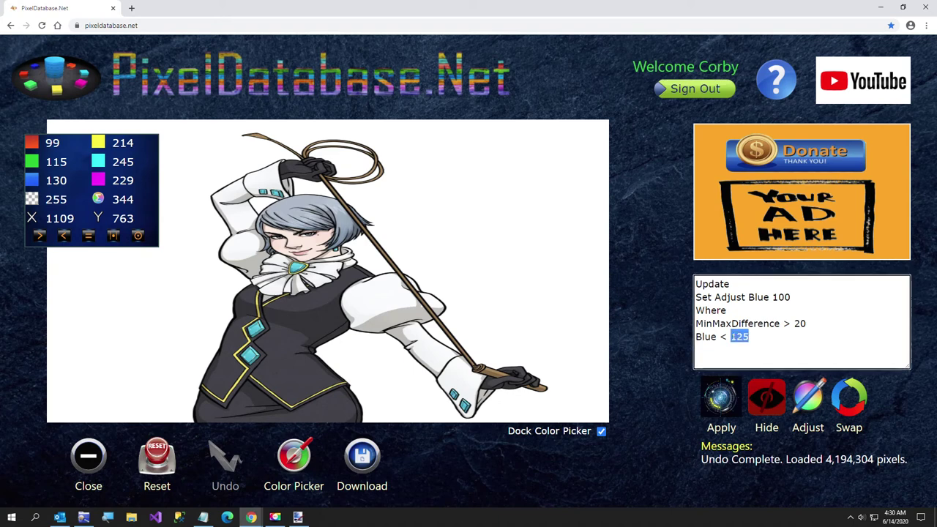
{"action": "type", "text": "15"}
{"action": "key", "text": "BackSpace"}
{"action": "key", "text": "BackSpace"}
{"action": "type", "text": "100"}
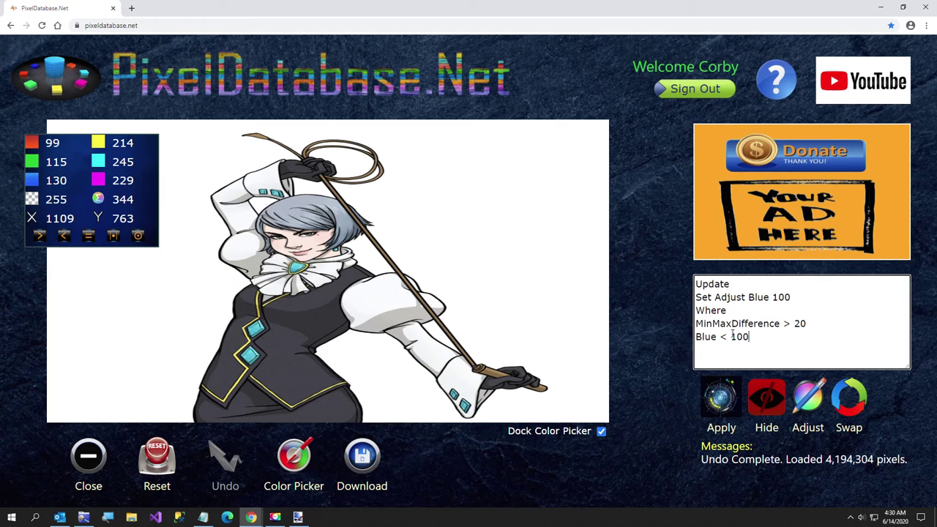
{"action": "left_click", "coordinate": [722, 401]}
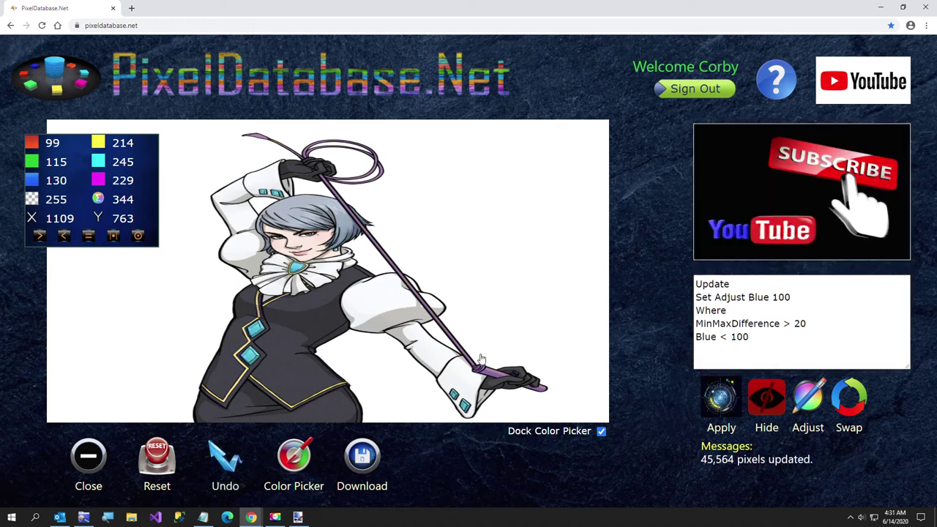
{"action": "left_click", "coordinate": [748, 297]}
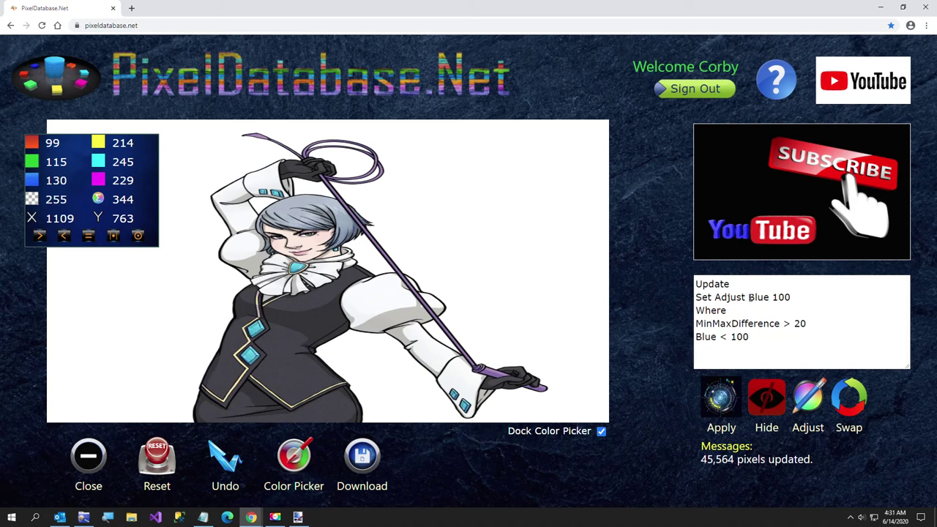
{"action": "left_click_drag", "start_coordinate": [748, 297], "coordinate": [805, 296]}
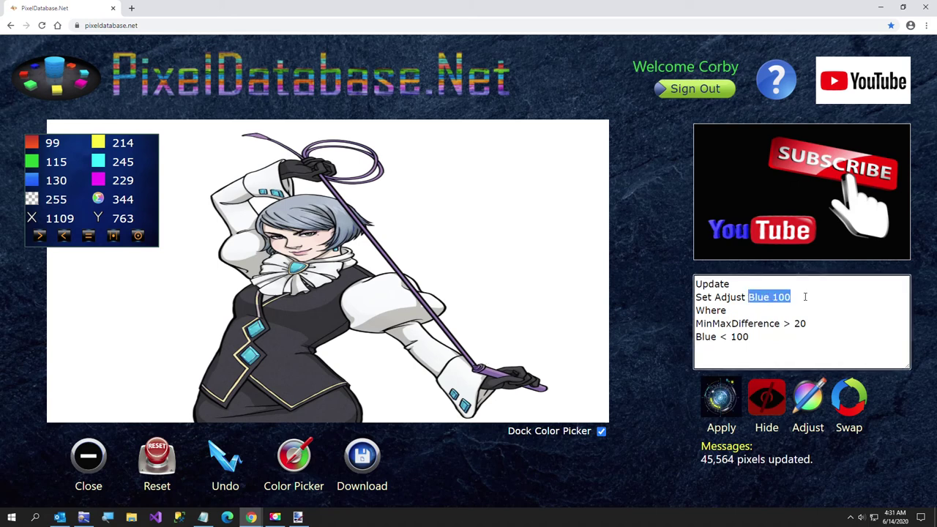
Reset the image and reapply the query with Set Adjust Blue 200
{"action": "left_click", "coordinate": [157, 451]}
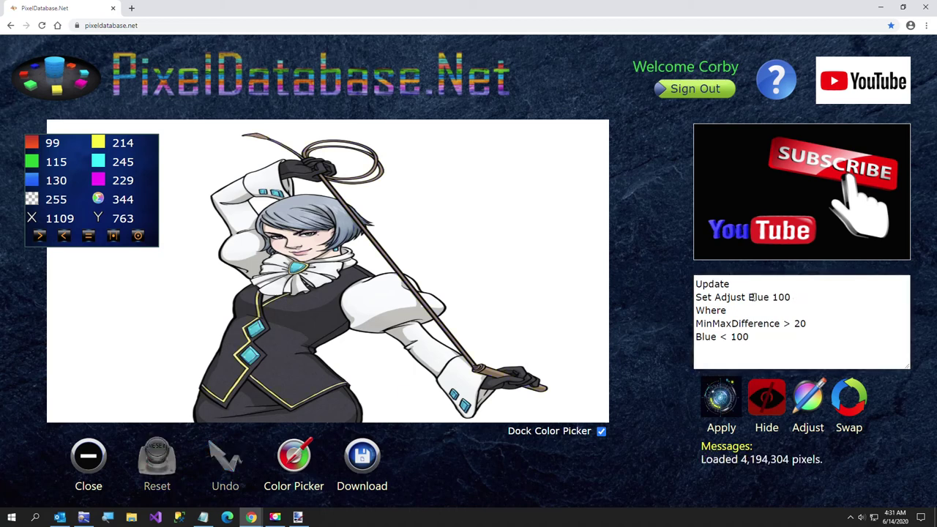
{"action": "double_click", "coordinate": [783, 298]}
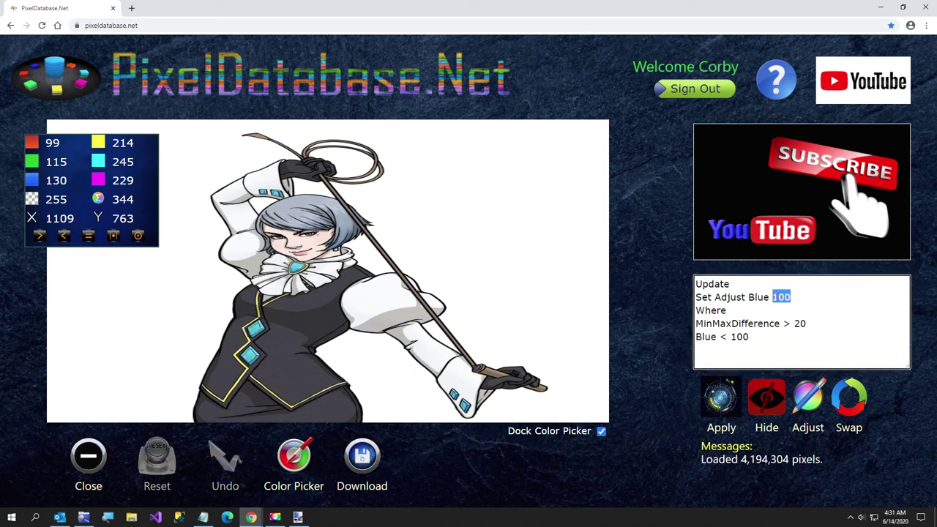
{"action": "type", "text": "200"}
{"action": "left_click", "coordinate": [708, 407]}
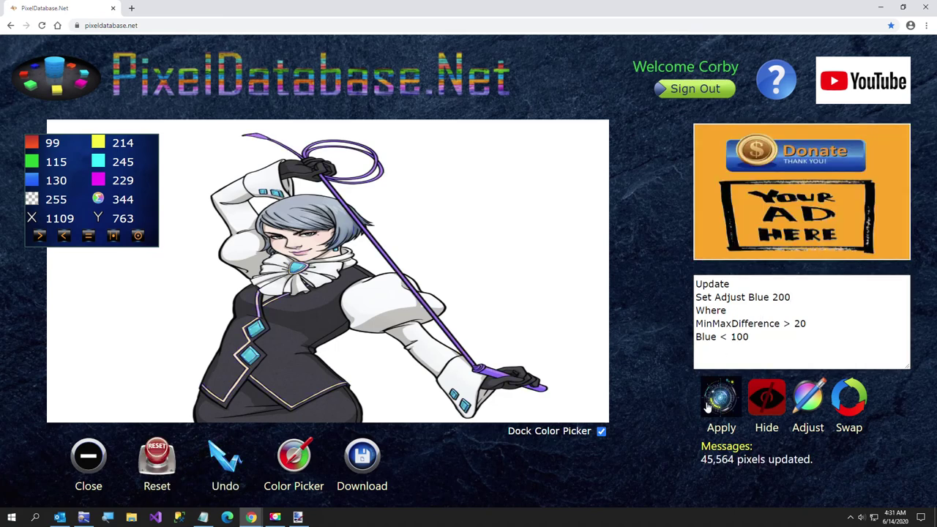